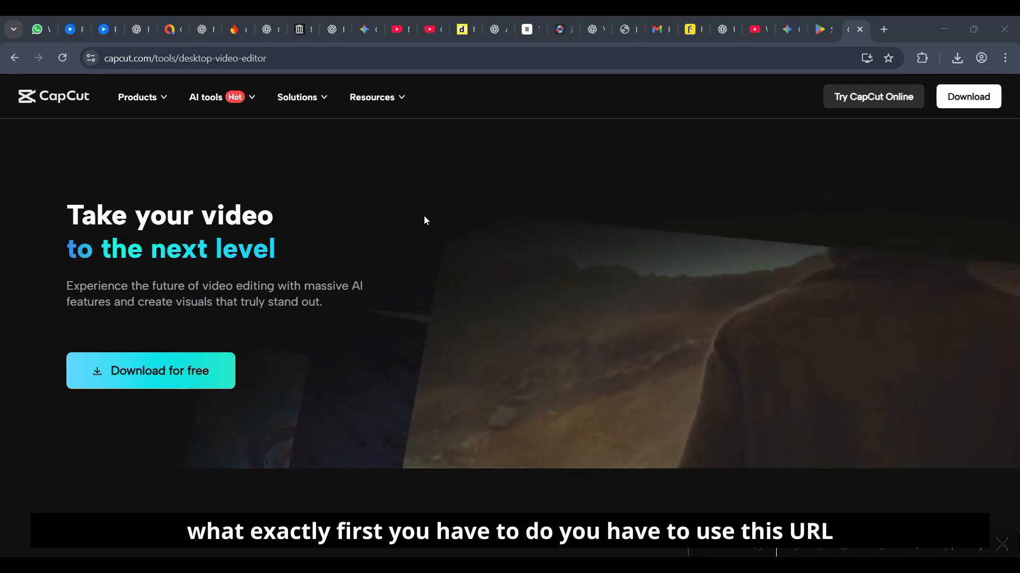
- Download the free CapCut desktop installer from capcut.com/tools/desktop-video-editor
{"action": "left_click", "coordinate": [370, 57]}
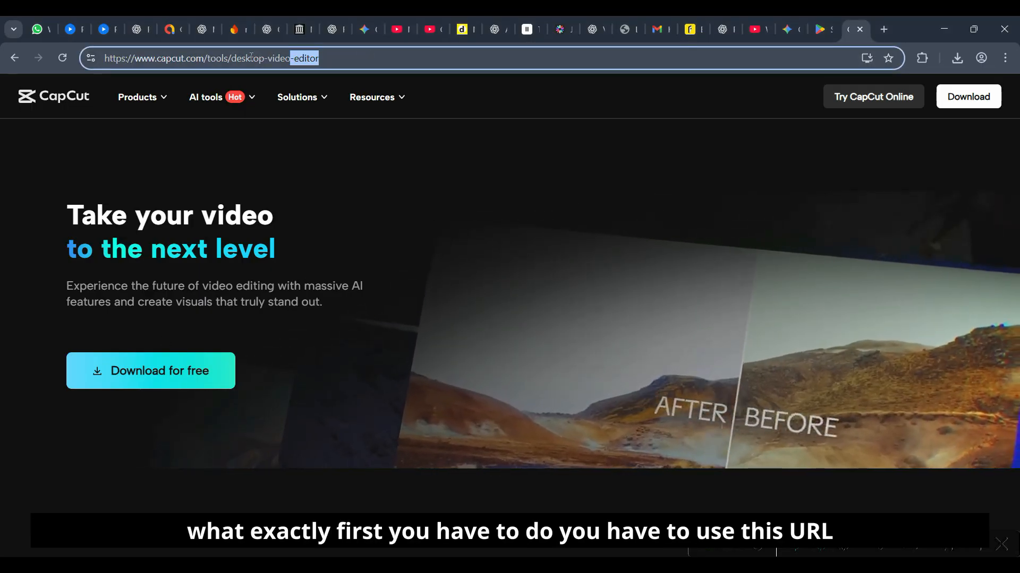
{"action": "left_click_drag", "start_coordinate": [369, 58], "coordinate": [104, 58]}
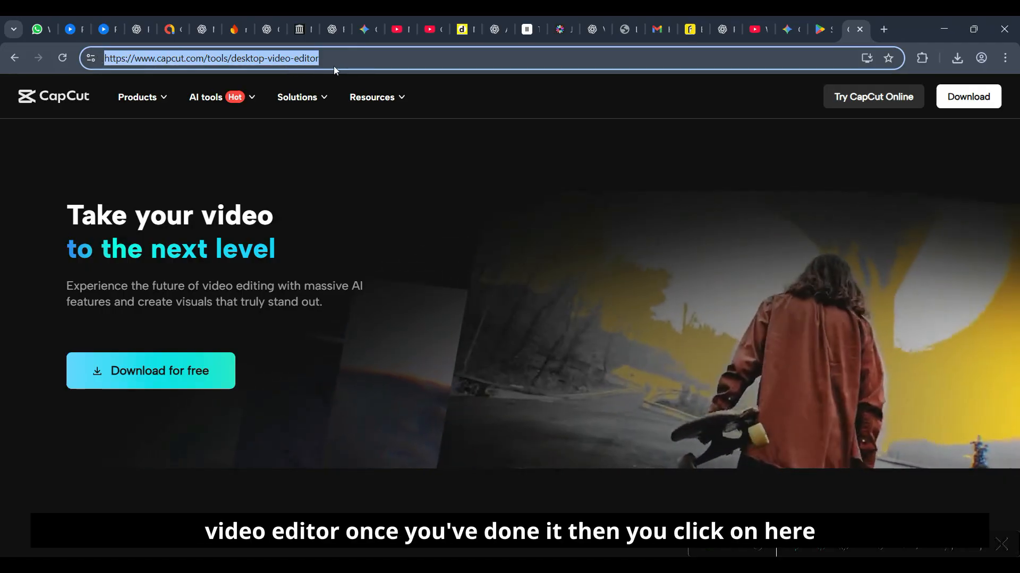
{"action": "left_click", "coordinate": [178, 370]}
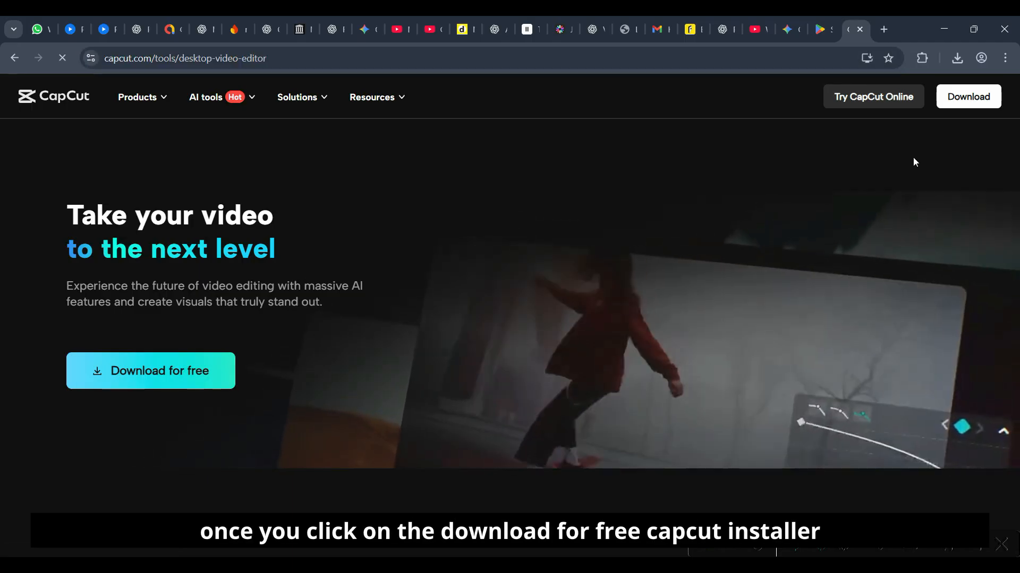
- Try running the CapCut installer from the Downloads folder, reached through the browser's recent downloads, and close the installer window
{"action": "left_click", "coordinate": [956, 59]}
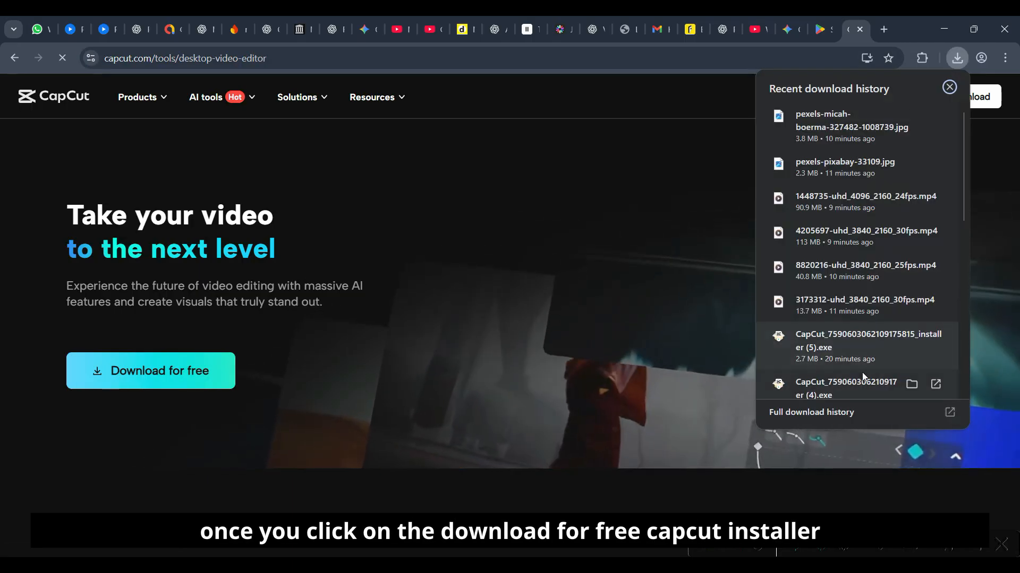
{"action": "left_click", "coordinate": [912, 339]}
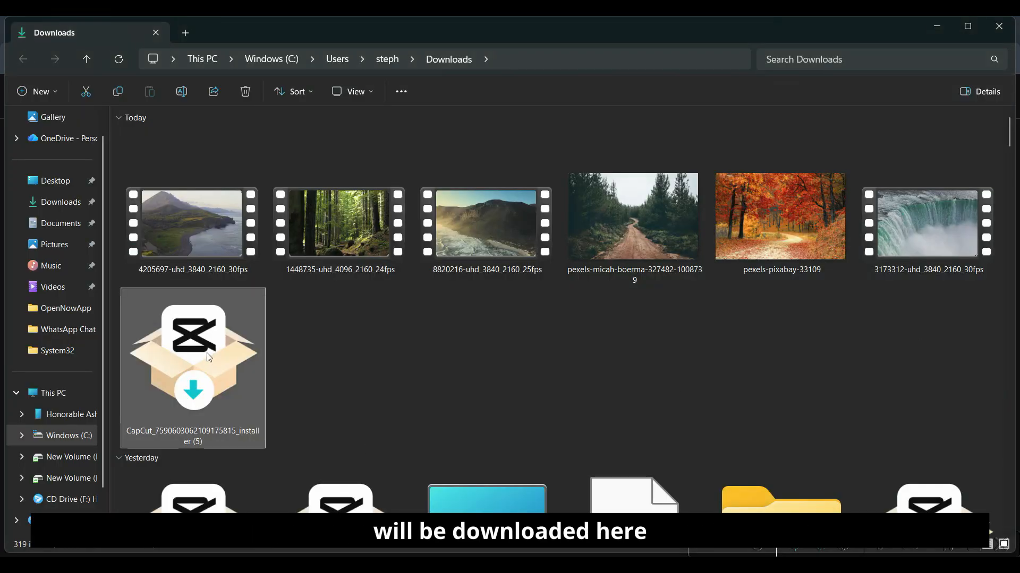
{"action": "double_click", "coordinate": [208, 392]}
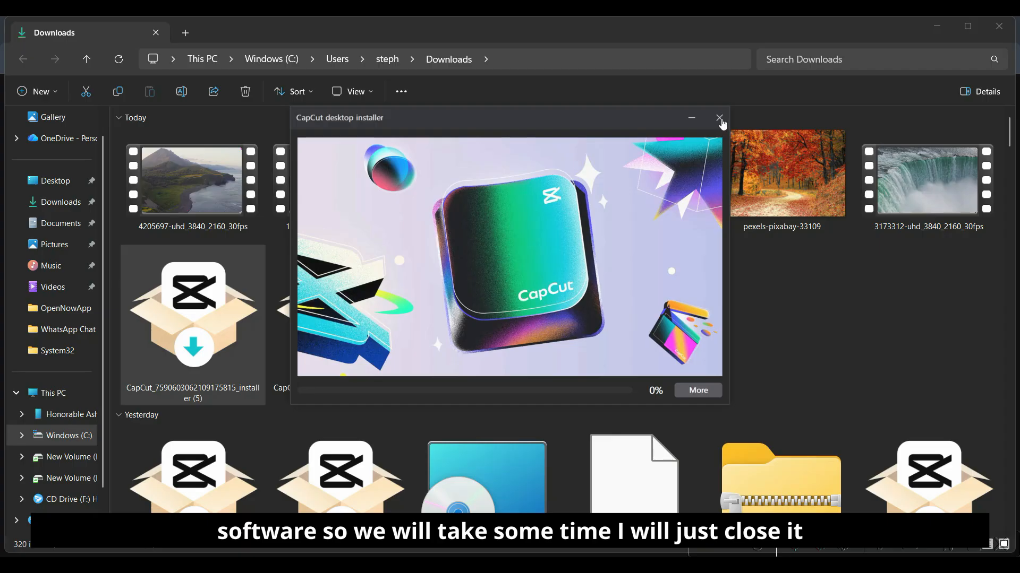
{"action": "left_click", "coordinate": [719, 118]}
{"action": "left_click", "coordinate": [529, 310]}
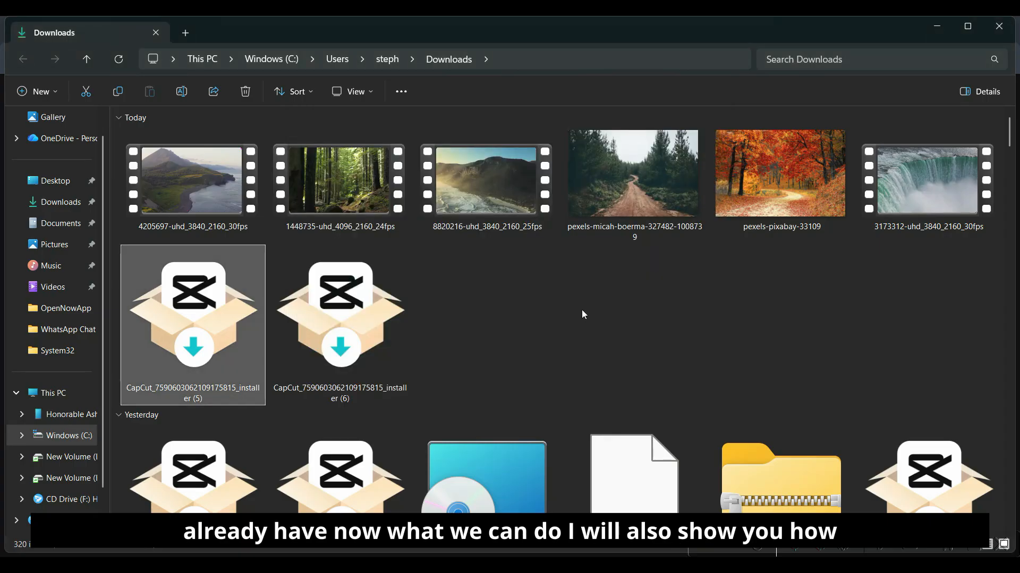
- Switch back to Chrome and check the recent download history for the CapCut installer
{"action": "key", "text": "alt+Tab"}
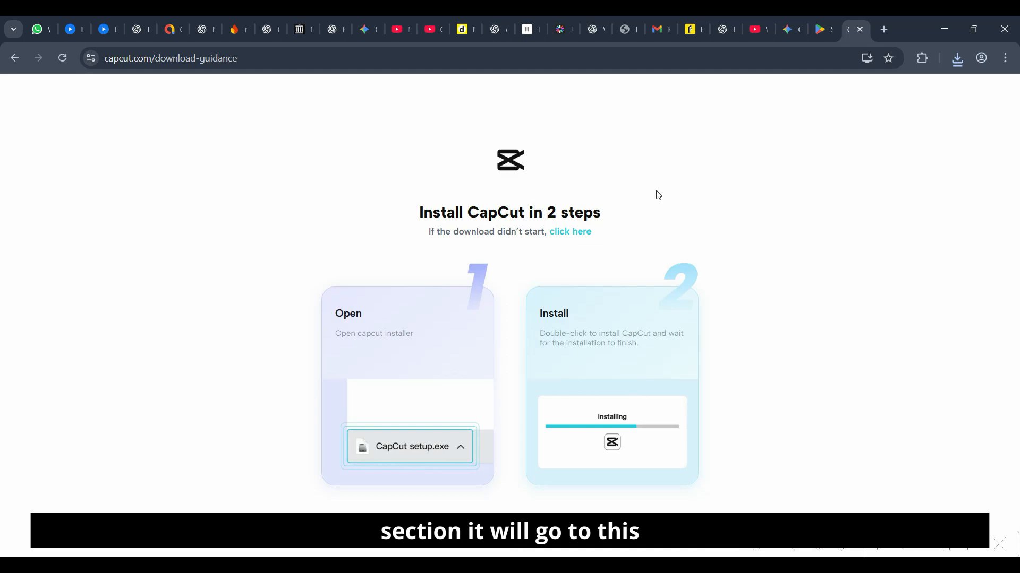
{"action": "left_click", "coordinate": [957, 58]}
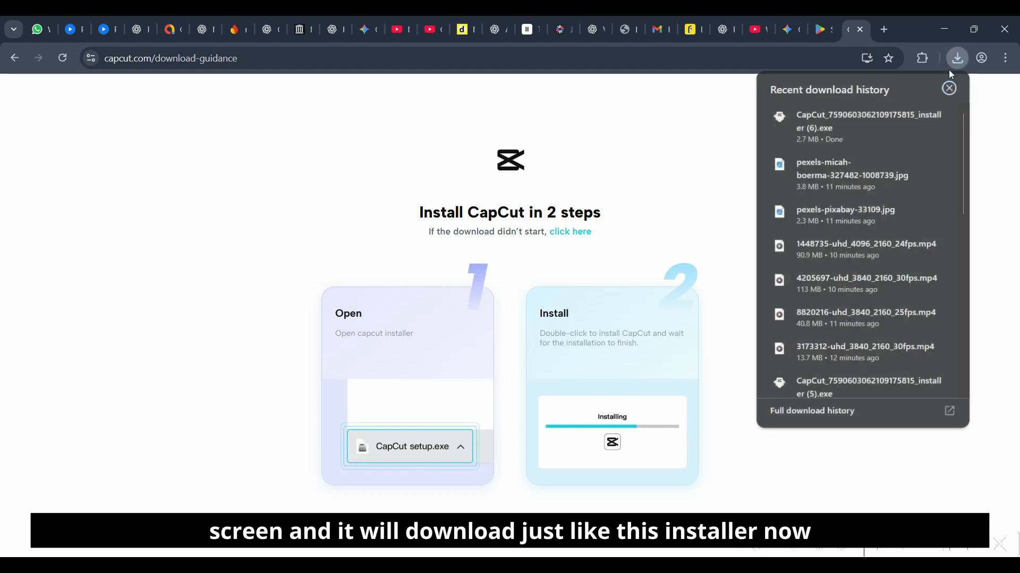
{"action": "left_click", "coordinate": [657, 189]}
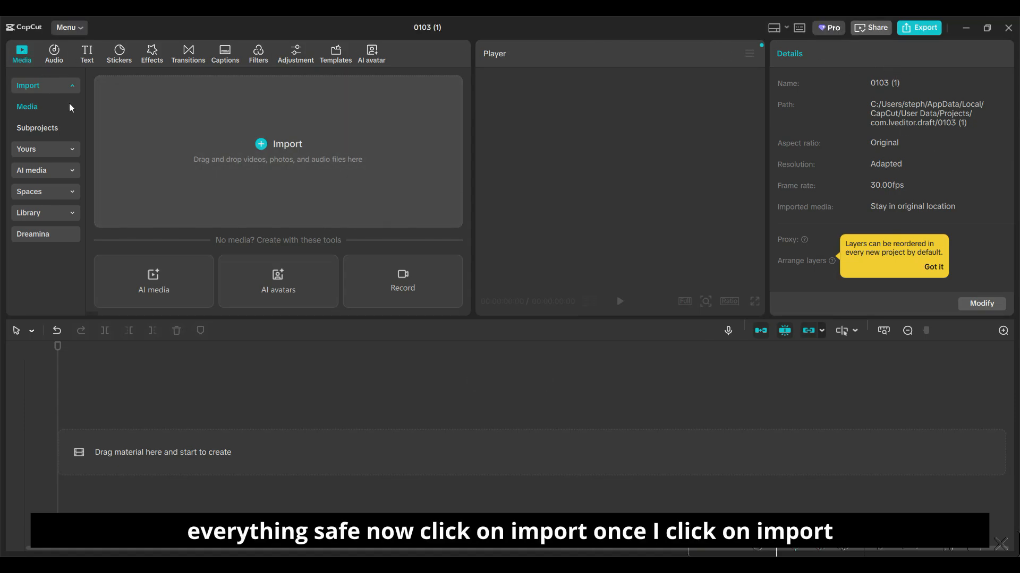
- Import all six nature images and videos from the Downloads folder into the CapCut project
{"action": "left_click", "coordinate": [262, 147]}
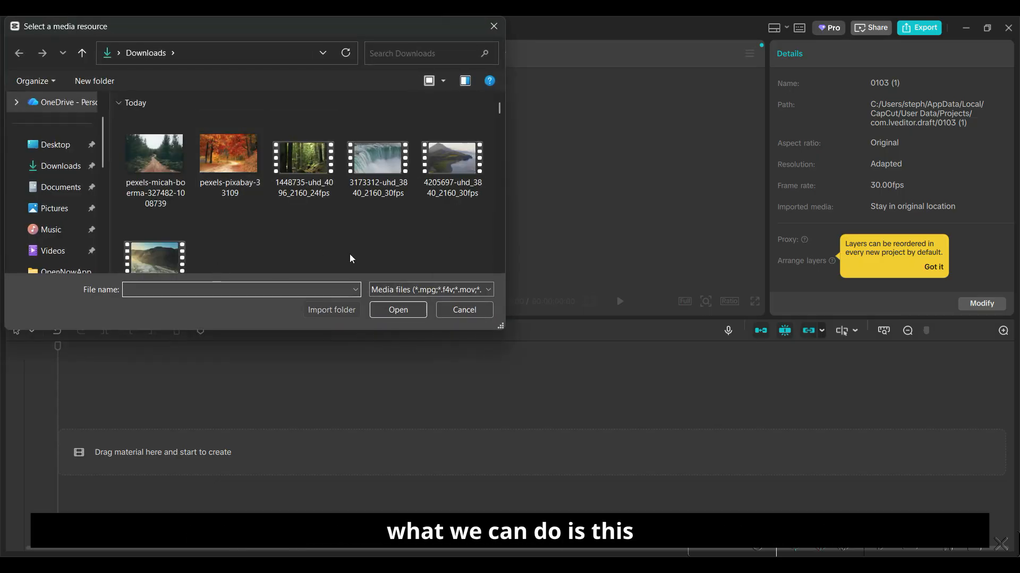
{"action": "left_click", "coordinate": [161, 187]}
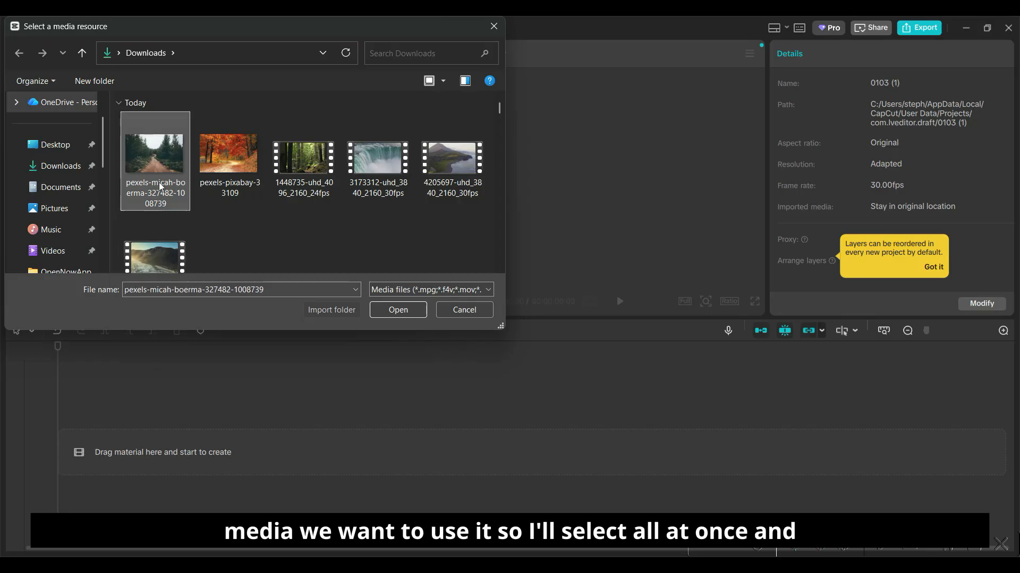
{"action": "left_click", "coordinate": [168, 266], "text": "shift"}
{"action": "left_click", "coordinate": [380, 314]}
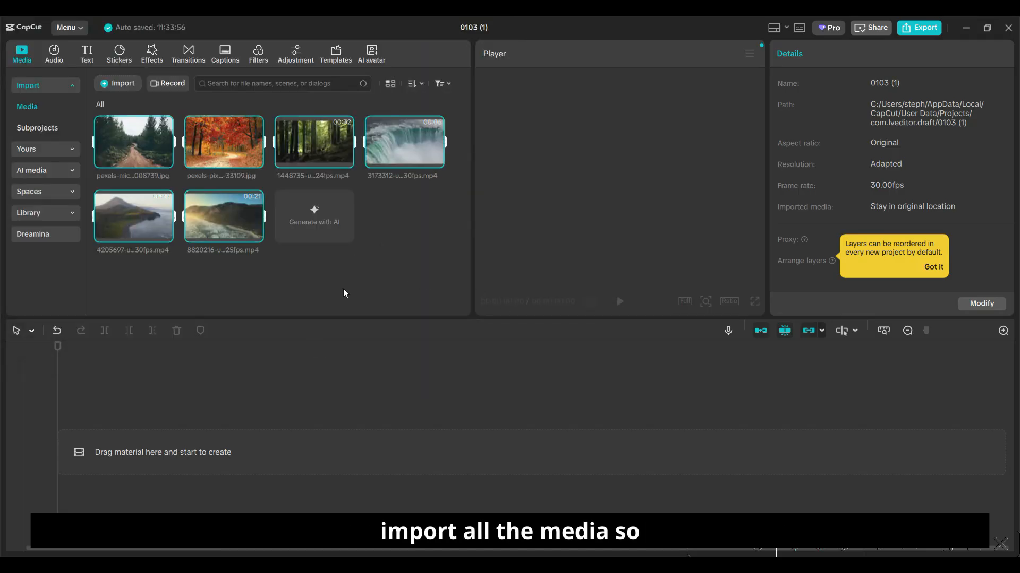
{"action": "left_click", "coordinate": [387, 262]}
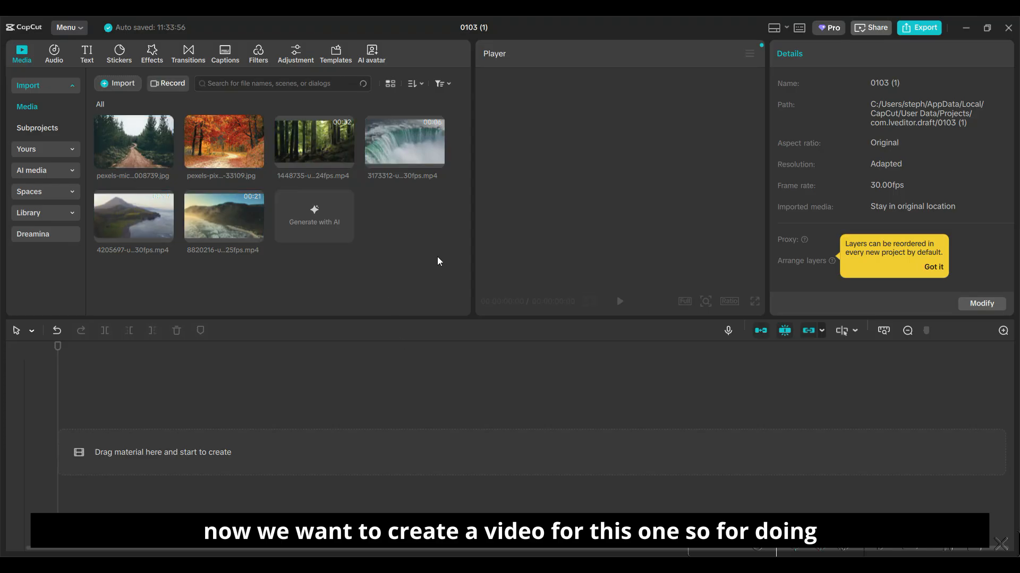
- Place the forest-road and autumn images consecutively on the timeline and shorten them to end at about 00:00:01:20 and 00:00:03:13
{"action": "left_click_drag", "start_coordinate": [106, 235], "coordinate": [115, 456]}
{"action": "left_click_drag", "start_coordinate": [215, 149], "coordinate": [376, 465]}
{"action": "left_click", "coordinate": [396, 445]}
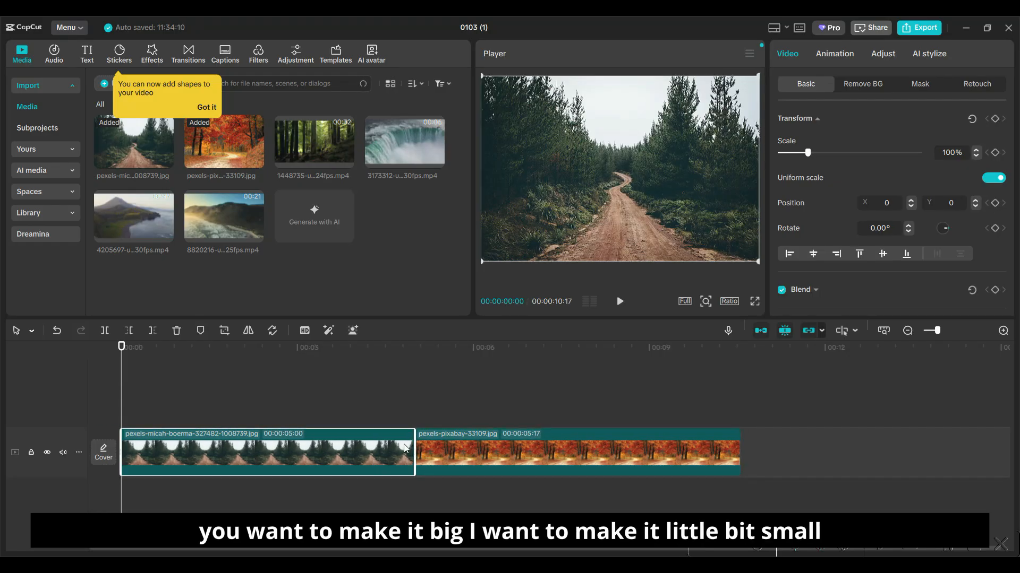
{"action": "left_click_drag", "start_coordinate": [413, 447], "coordinate": [217, 451]}
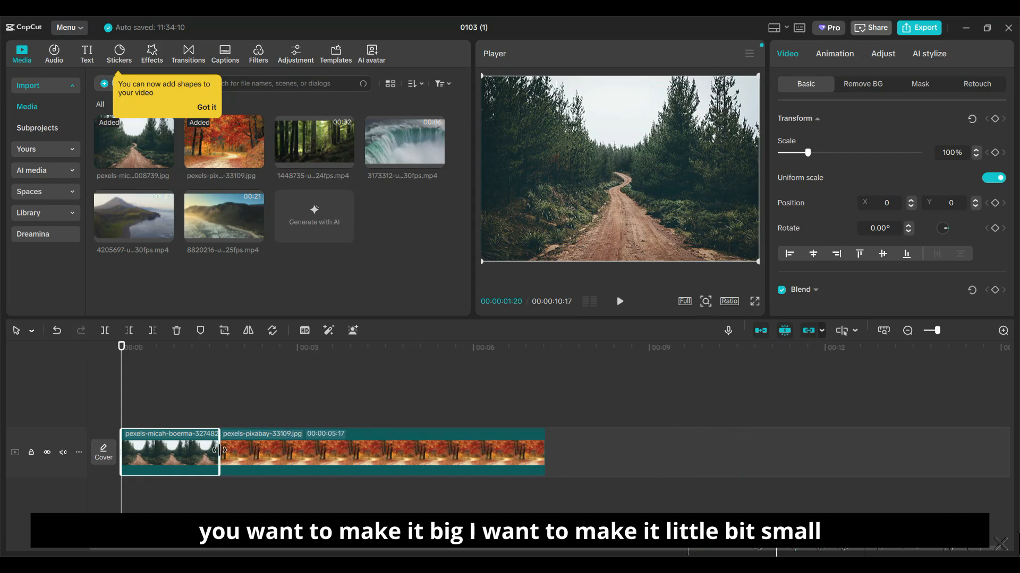
{"action": "left_click", "coordinate": [543, 466]}
{"action": "left_click_drag", "start_coordinate": [548, 460], "coordinate": [322, 459]}
{"action": "left_click", "coordinate": [349, 454]}
- Add the 1448735 forest video after the two images and trim its end to a duration of about 00:00:20:14
{"action": "left_click_drag", "start_coordinate": [307, 161], "coordinate": [324, 458]}
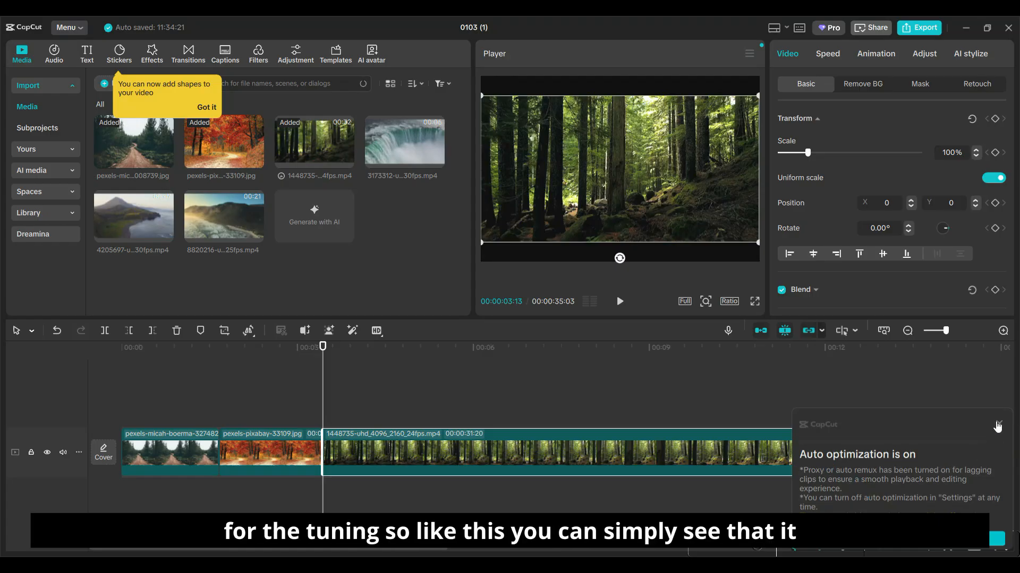
{"action": "left_click", "coordinate": [998, 423]}
{"action": "left_click_drag", "start_coordinate": [393, 551], "coordinate": [922, 556]}
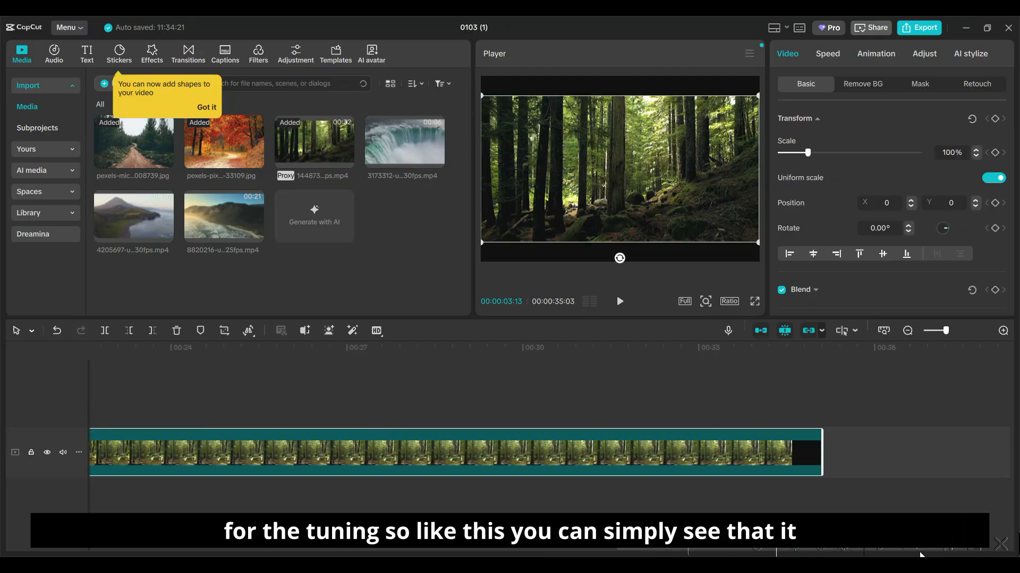
{"action": "left_click_drag", "start_coordinate": [820, 453], "coordinate": [170, 448]}
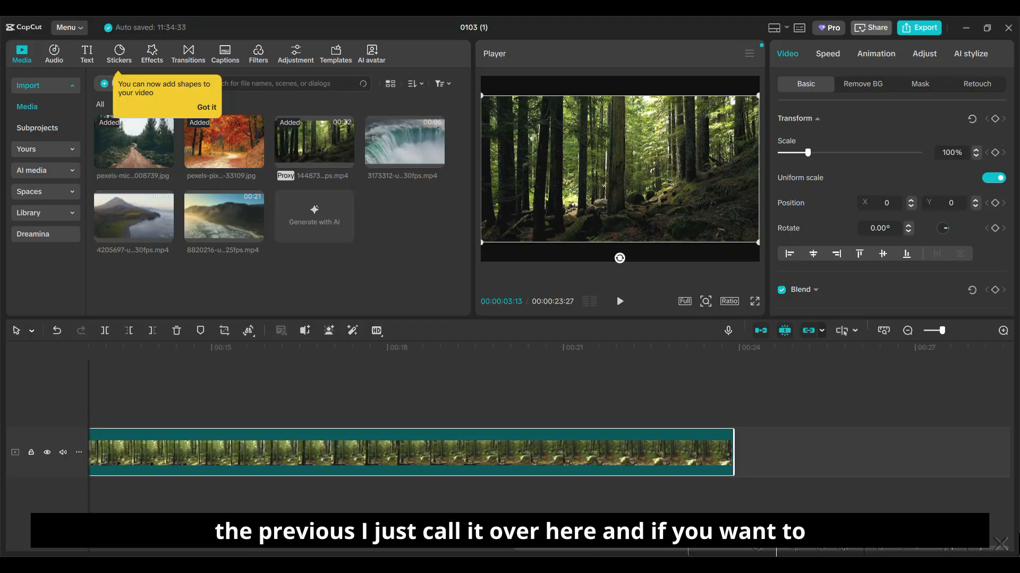
- Play the assembled timeline from its beginning through the two images into the forest video
{"action": "left_click_drag", "start_coordinate": [580, 555], "coordinate": [100, 550]}
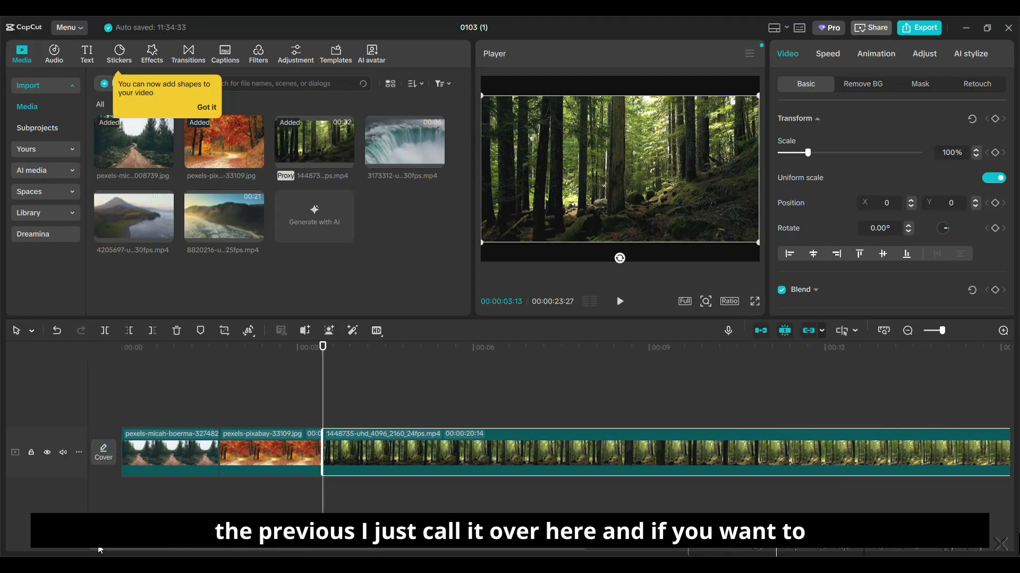
{"action": "left_click_drag", "start_coordinate": [322, 348], "coordinate": [121, 350]}
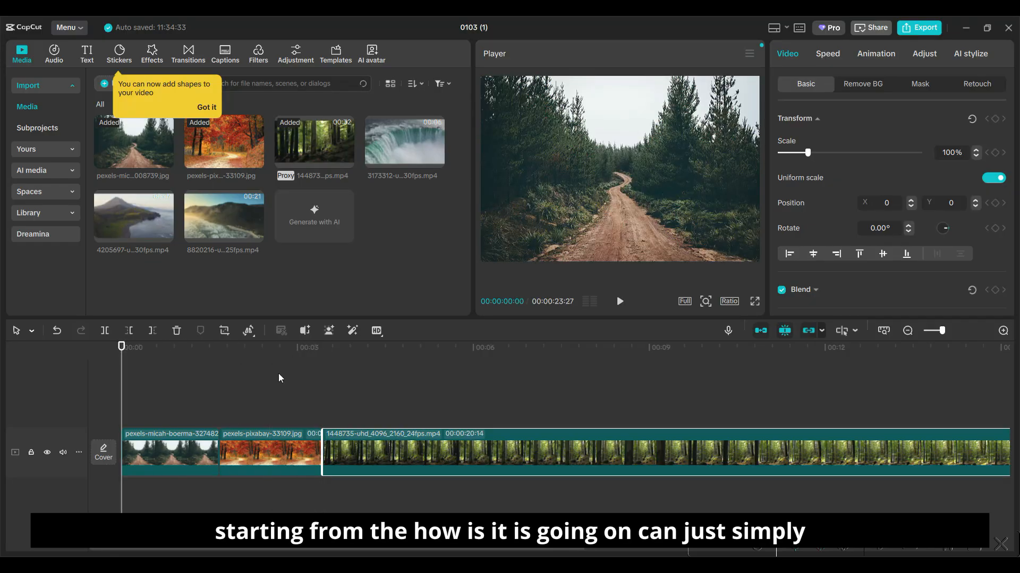
{"action": "left_click", "coordinate": [618, 301]}
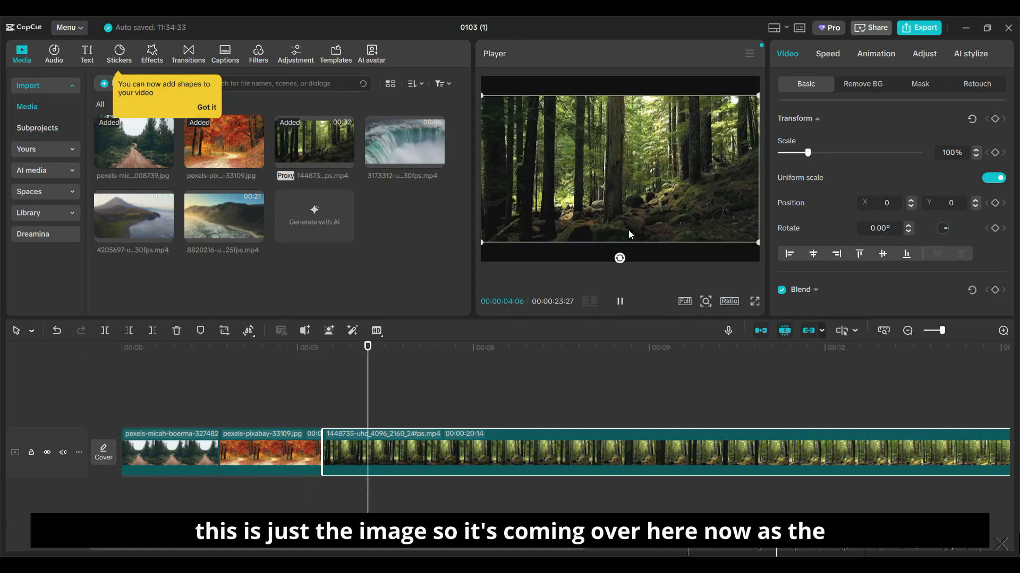
{"action": "left_click", "coordinate": [618, 306]}
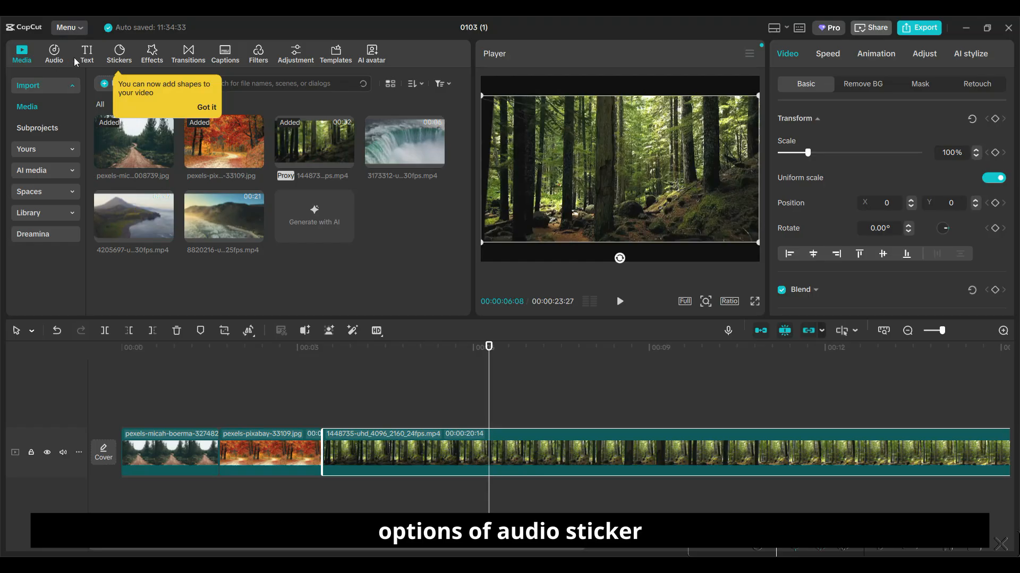
- Open the transitions library and replay the sequence from 00:00:00:00 to examine the cut between the two images
{"action": "left_click", "coordinate": [188, 53]}
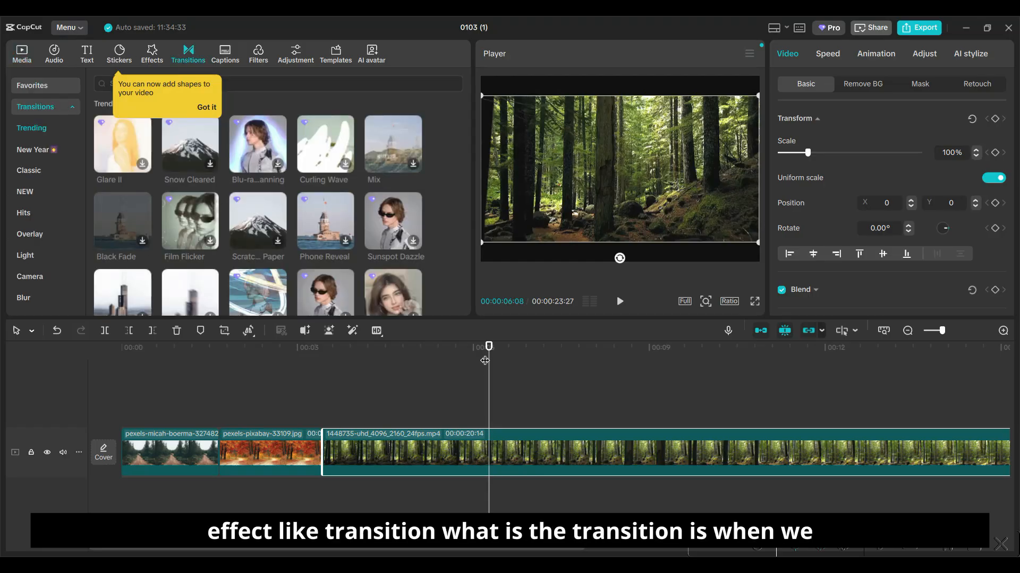
{"action": "left_click_drag", "start_coordinate": [490, 346], "coordinate": [51, 376]}
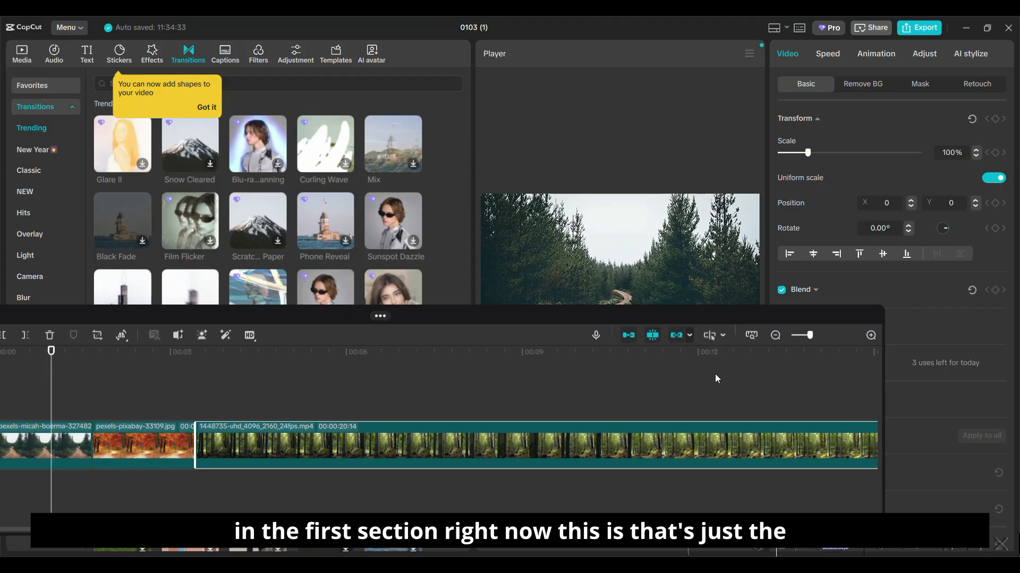
{"action": "left_click_drag", "start_coordinate": [568, 321], "coordinate": [596, 335]}
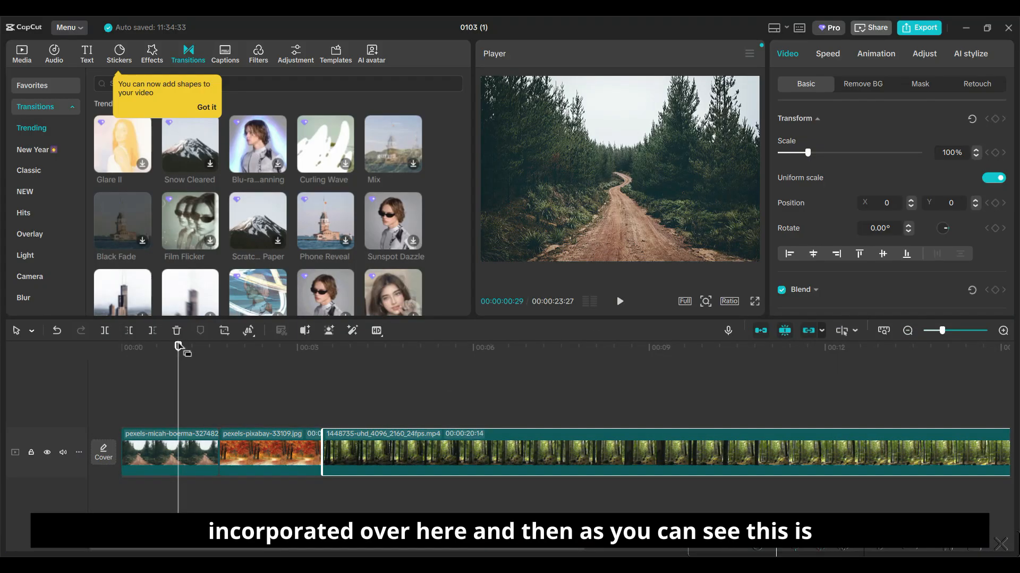
{"action": "left_click_drag", "start_coordinate": [177, 351], "coordinate": [123, 350]}
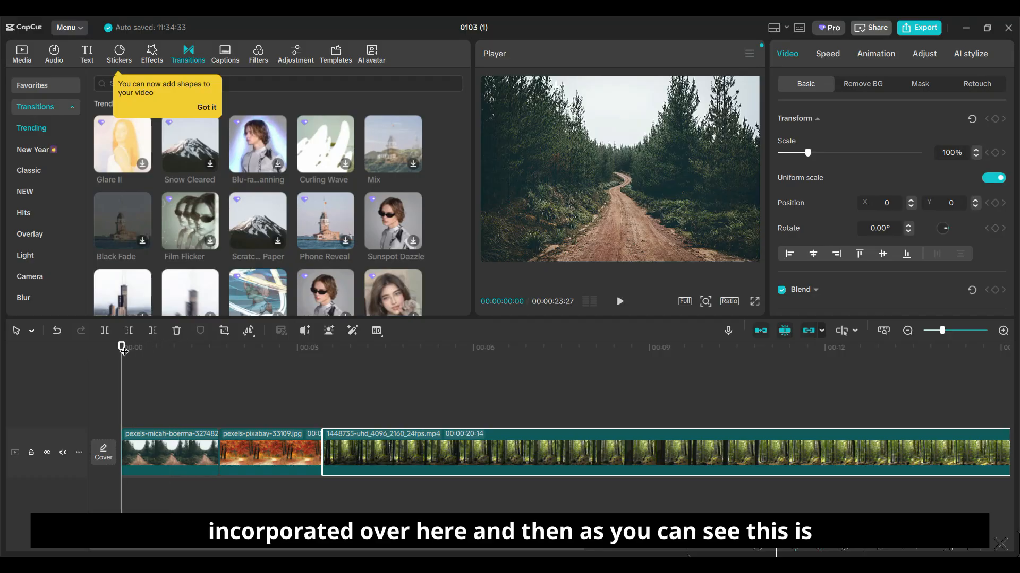
{"action": "left_click", "coordinate": [192, 466]}
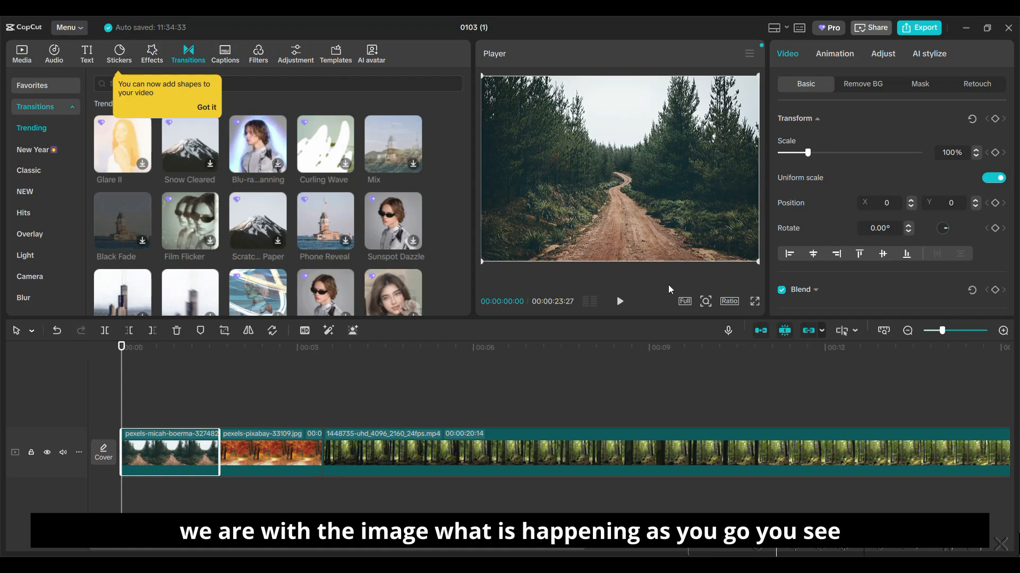
{"action": "left_click", "coordinate": [628, 304]}
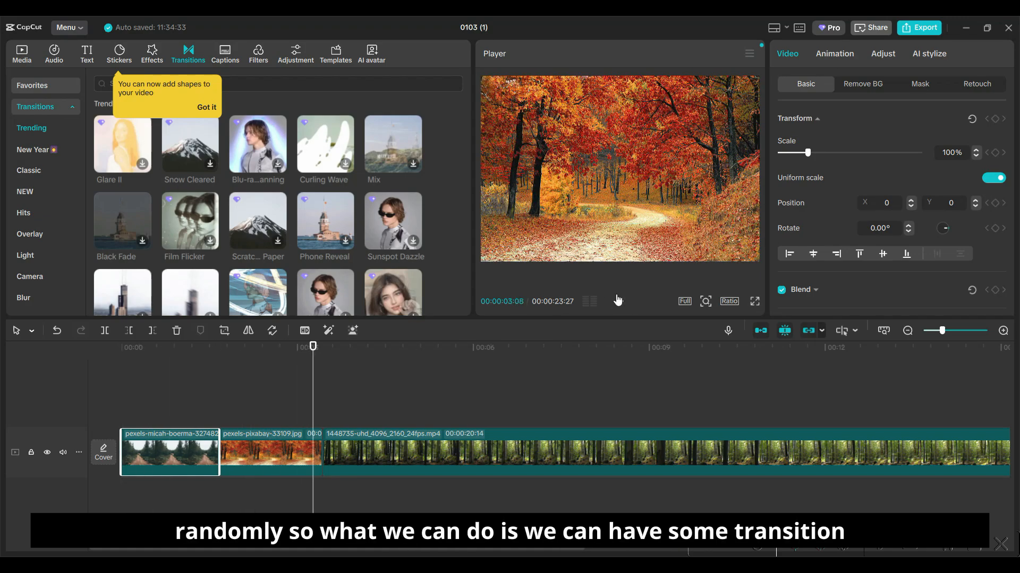
- Download the Snow Cleared transition and apply it between the two images, accepting duplicate frames with further reminders disabled
{"action": "left_click", "coordinate": [183, 155]}
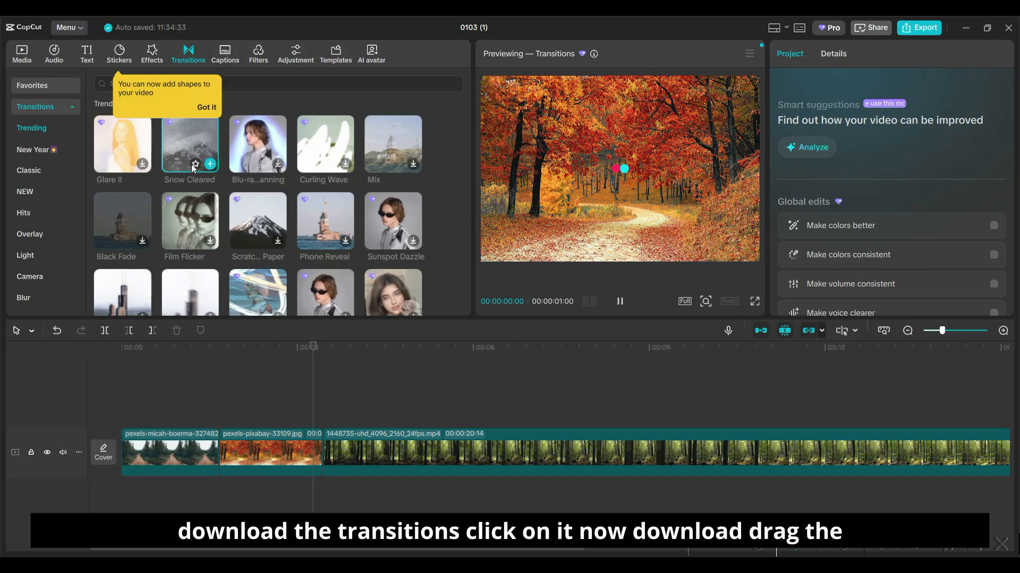
{"action": "left_click", "coordinate": [208, 106]}
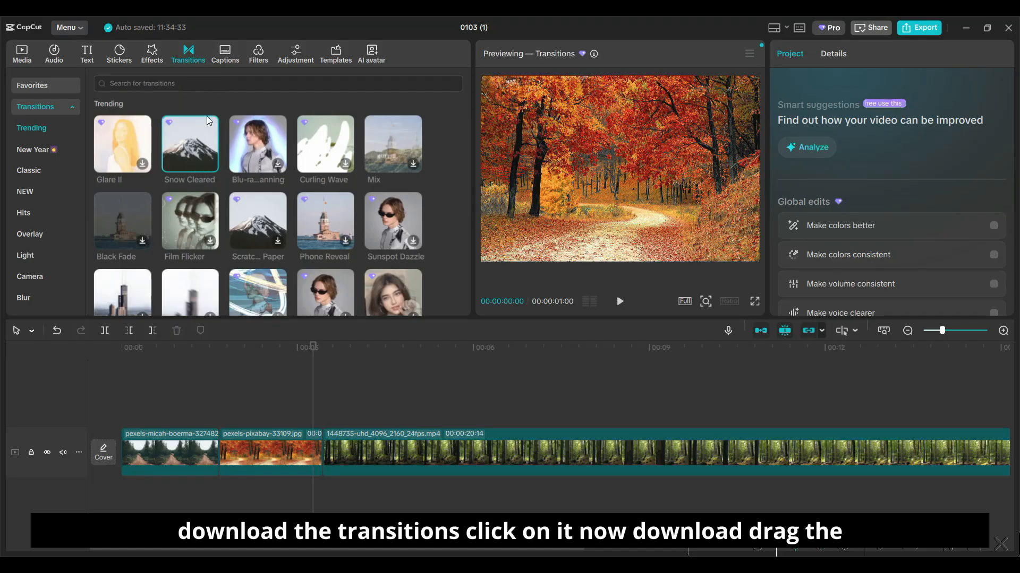
{"action": "left_click_drag", "start_coordinate": [202, 134], "coordinate": [194, 455]}
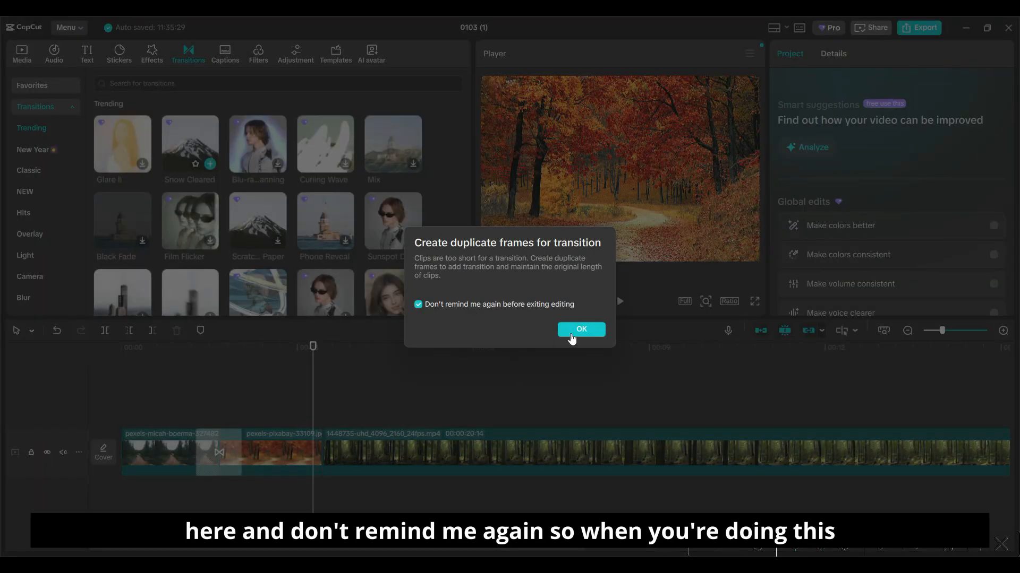
{"action": "left_click", "coordinate": [591, 332]}
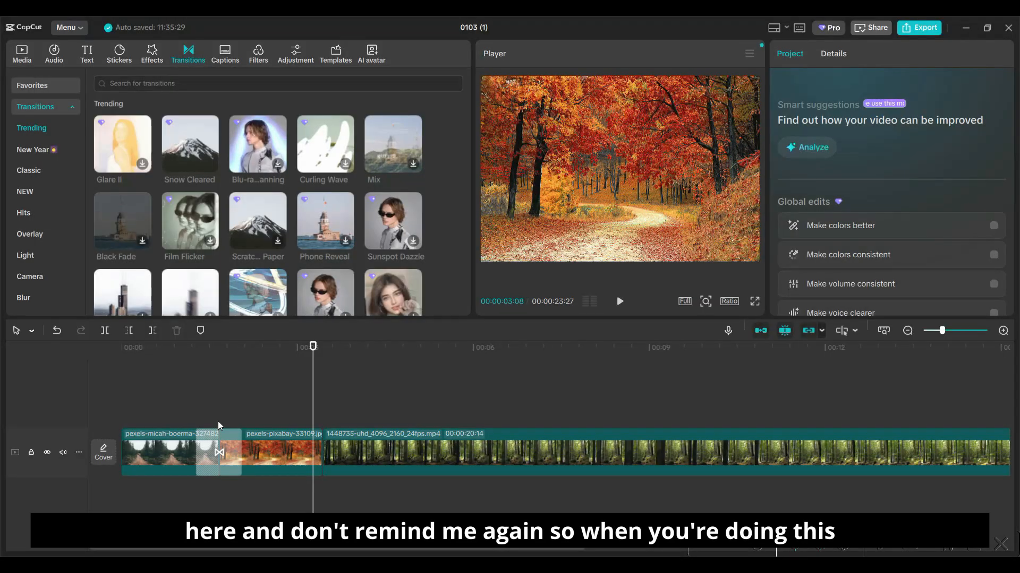
- Play the sequence from about 00:00:00:25 to examine the Snow Cleared transition between the two images, stopping at the forest video
{"action": "left_click", "coordinate": [362, 394]}
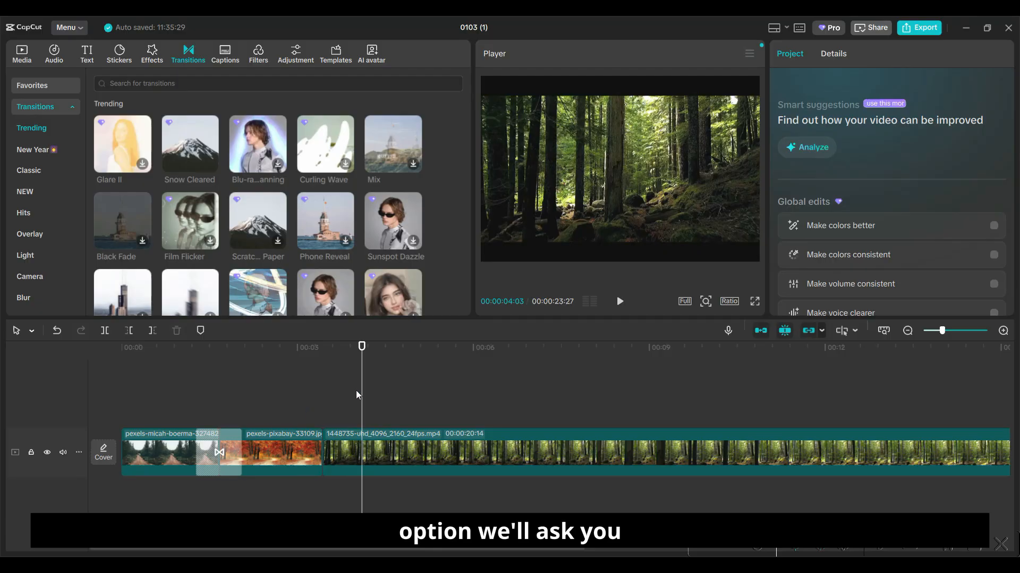
{"action": "left_click_drag", "start_coordinate": [359, 351], "coordinate": [170, 350]}
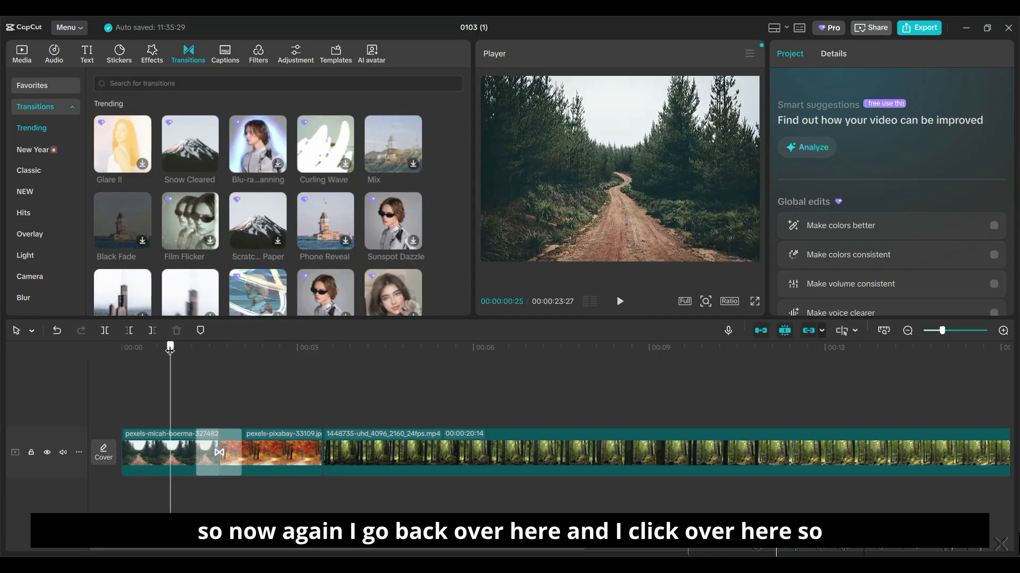
{"action": "left_click", "coordinate": [620, 302]}
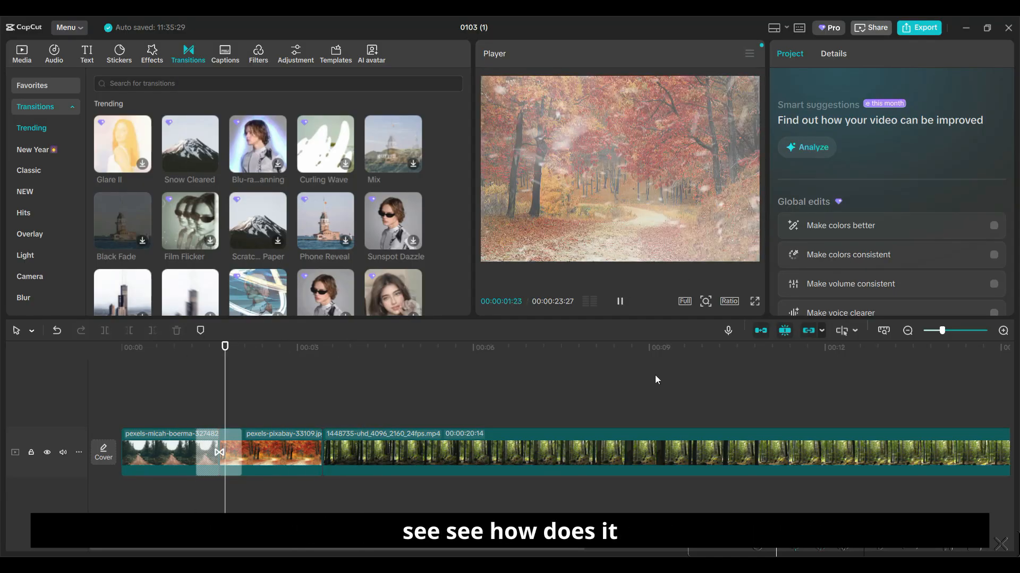
{"action": "left_click", "coordinate": [619, 301]}
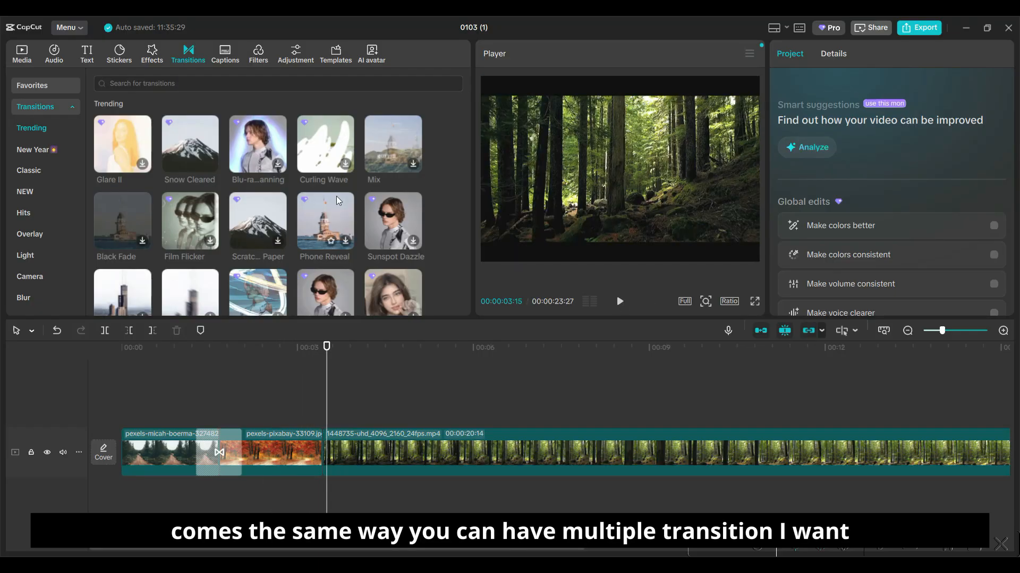
- Download the Scribble transition from the trending collection and apply it between the autumn image and the 1448735 forest video
{"action": "scroll", "coordinate": [285, 231], "scroll_direction": "down", "scroll_amount": 3}
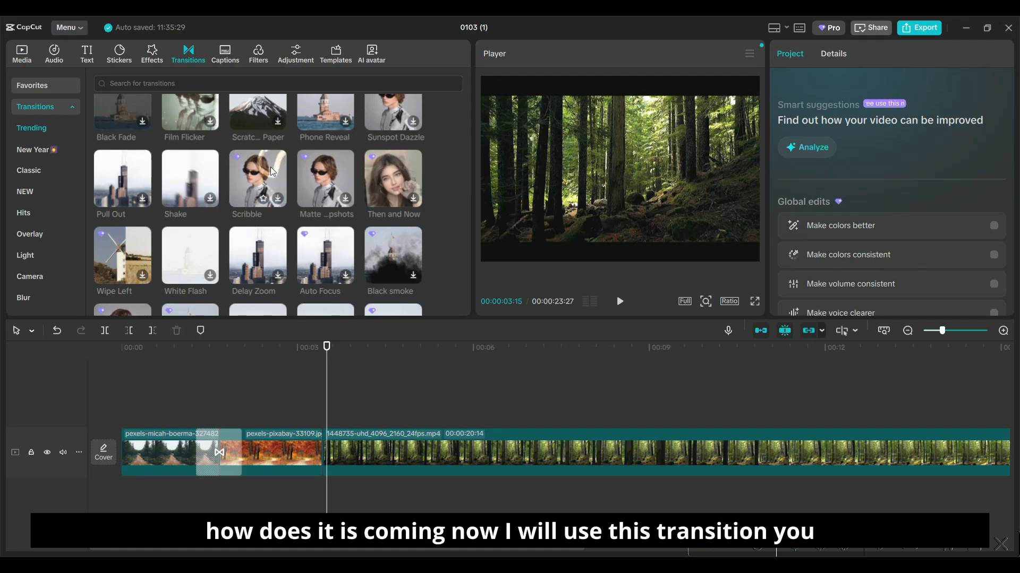
{"action": "left_click", "coordinate": [276, 199]}
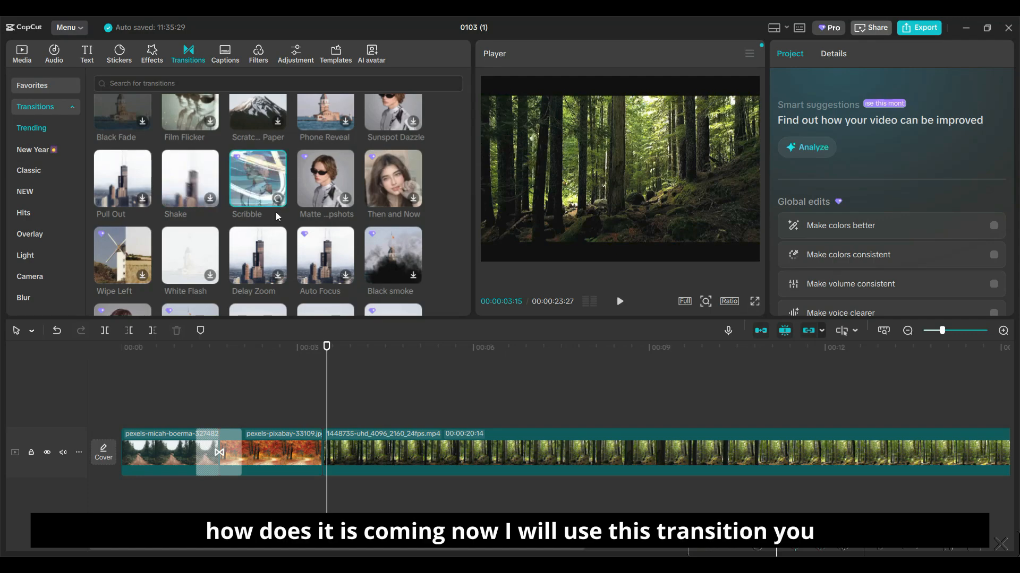
{"action": "mouse_move", "coordinate": [266, 179]}
{"action": "left_mouse_down"}
{"action": "mouse_move", "coordinate": [258, 327]}
{"action": "mouse_move", "coordinate": [290, 453]}
{"action": "mouse_move", "coordinate": [311, 455]}
{"action": "left_mouse_up"}
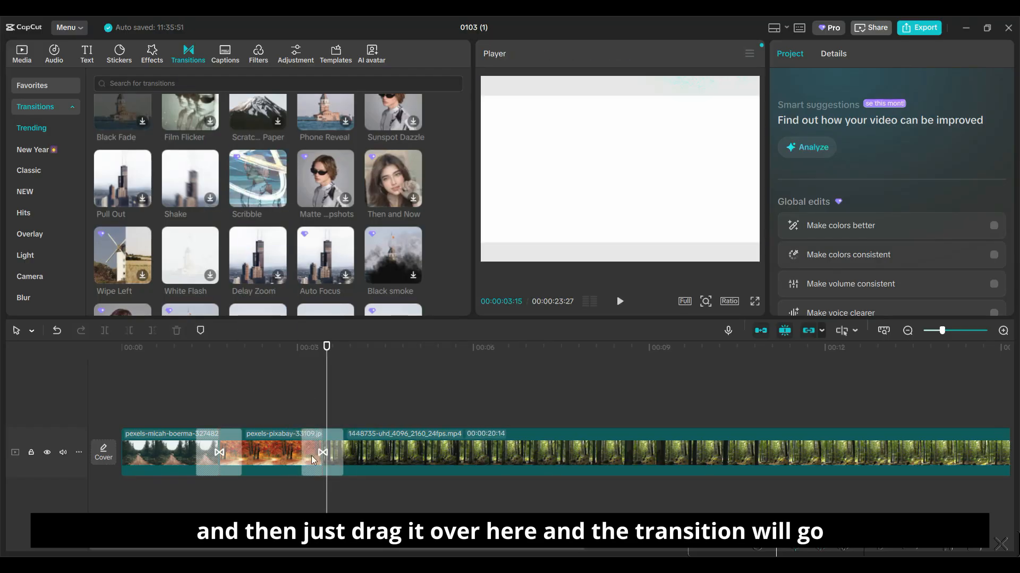
- Play the timeline from within the first image through both transitions into the forest video, stopping at 00:00:06:13
{"action": "left_click_drag", "start_coordinate": [327, 347], "coordinate": [179, 348]}
{"action": "left_click", "coordinate": [619, 302]}
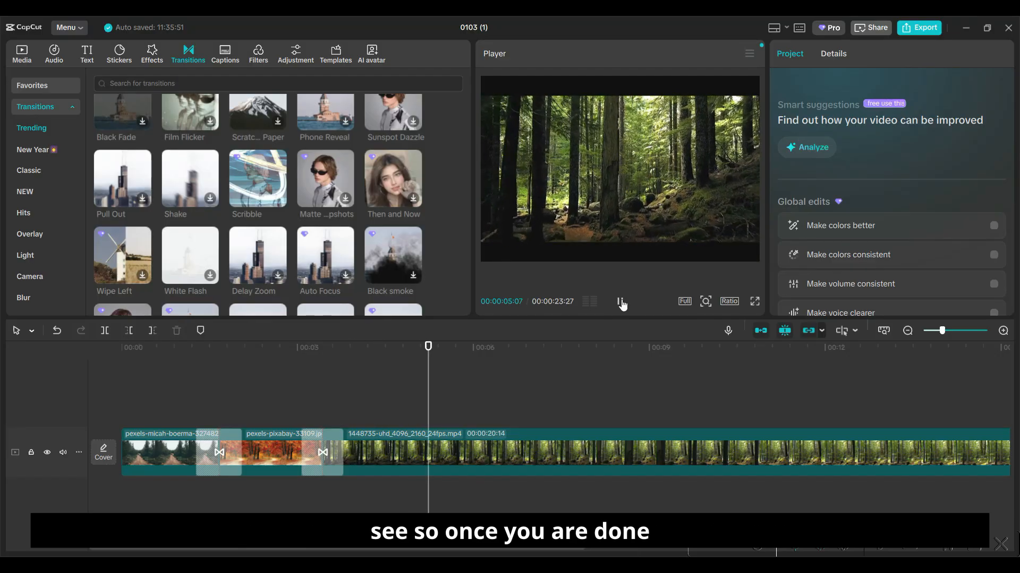
{"action": "left_click", "coordinate": [620, 303]}
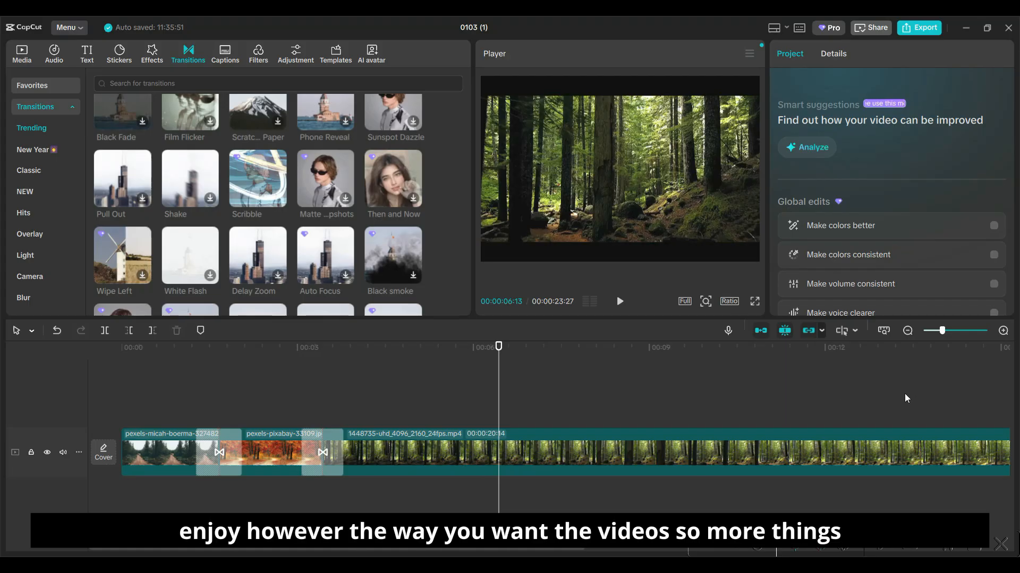
- Try to export the video, and return to editing from the Pro subscription offer
{"action": "left_click", "coordinate": [917, 31]}
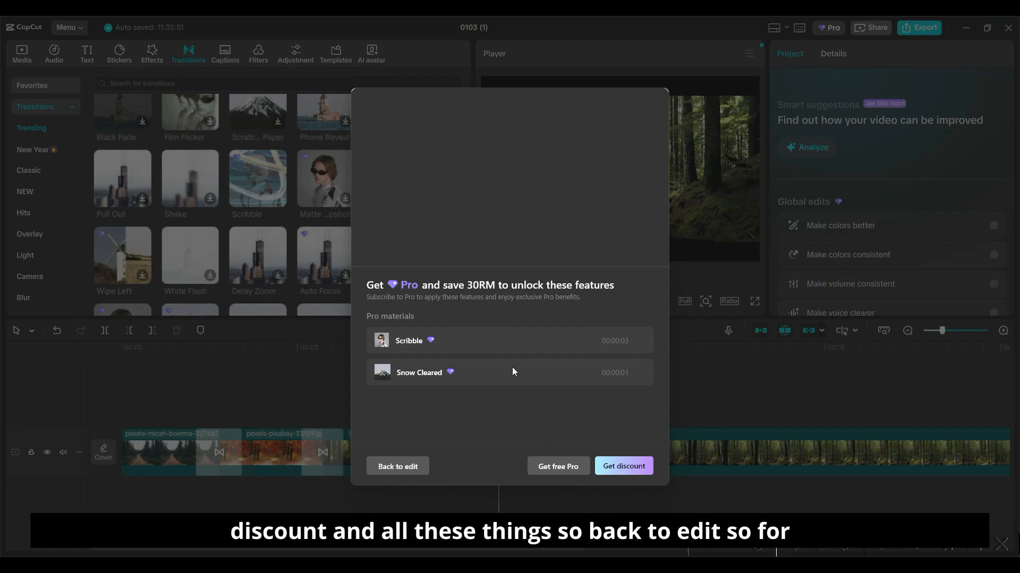
{"action": "left_click", "coordinate": [420, 472]}
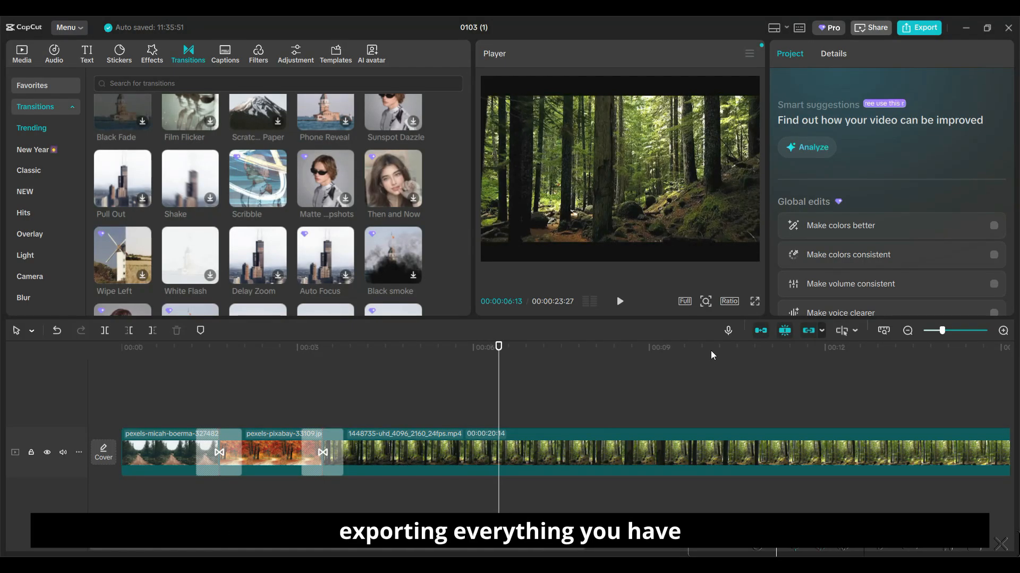